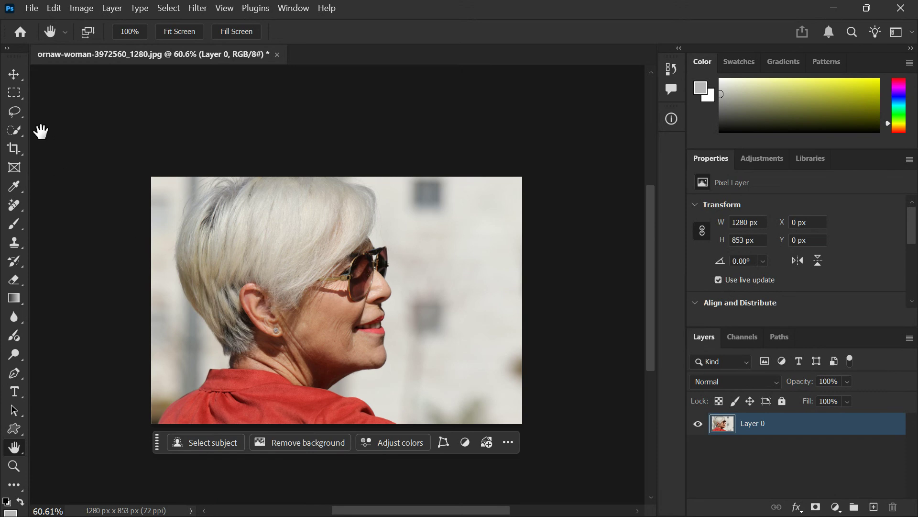
Step: Select the woman's hair with the Object Selection tool
{"action": "left_click", "coordinate": [178, 8]}
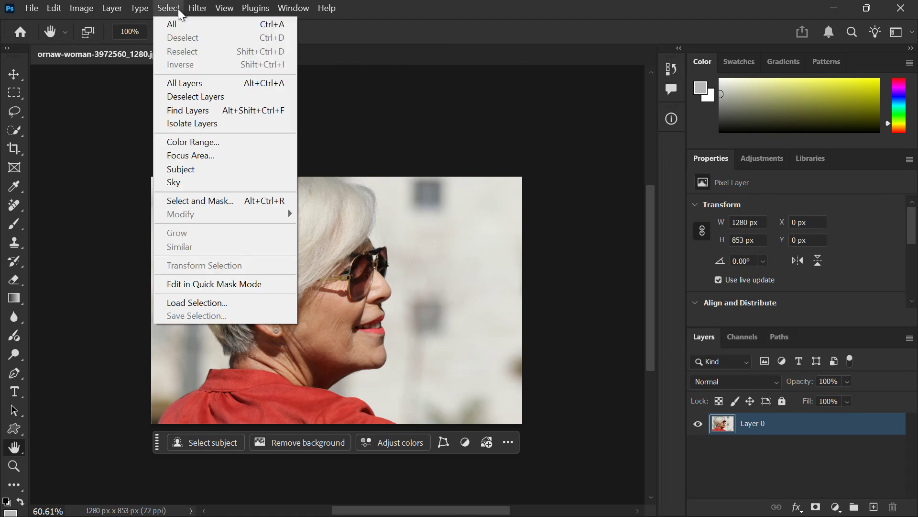
{"action": "left_click", "coordinate": [171, 8]}
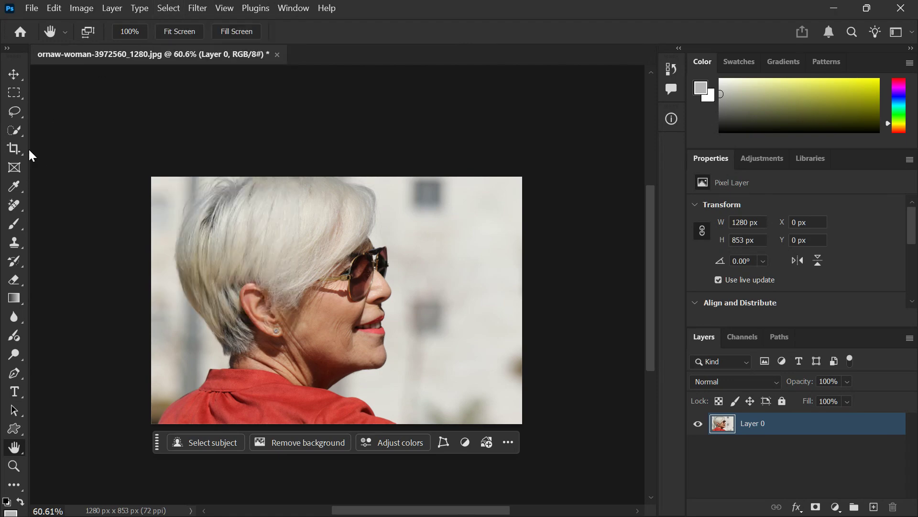
{"action": "left_click", "coordinate": [23, 135]}
{"action": "left_click", "coordinate": [73, 133]}
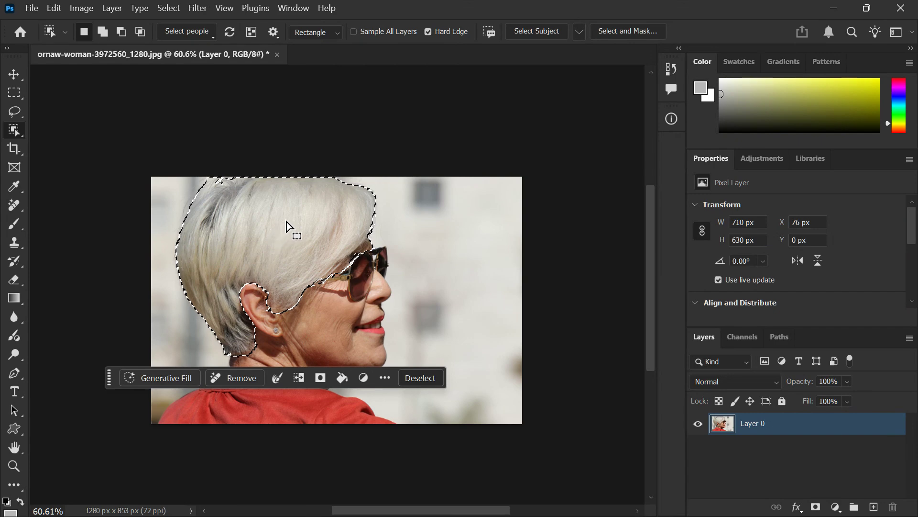
Step: Apply Refine Hair to the selection in Select and Mask and subtract along the sunglasses' upper edge with the Refine Edge Brush
{"action": "left_click", "coordinate": [627, 30]}
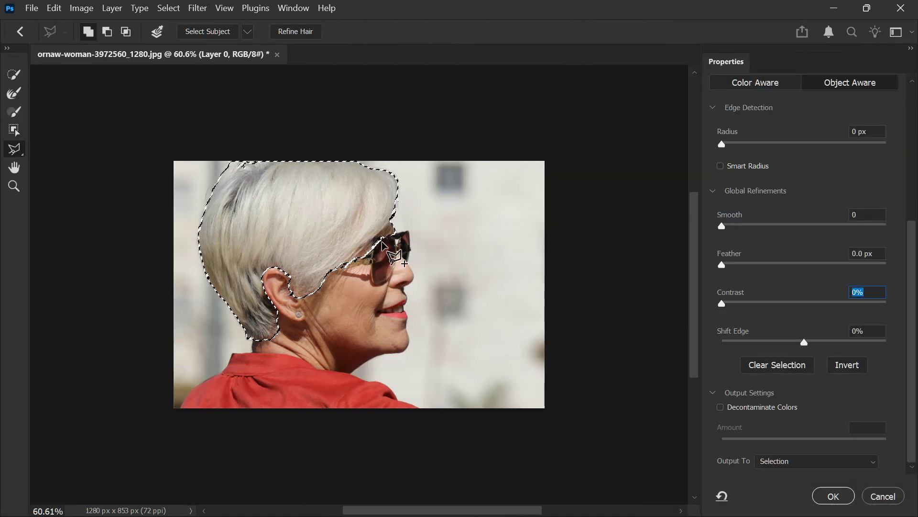
{"action": "left_click", "coordinate": [302, 31]}
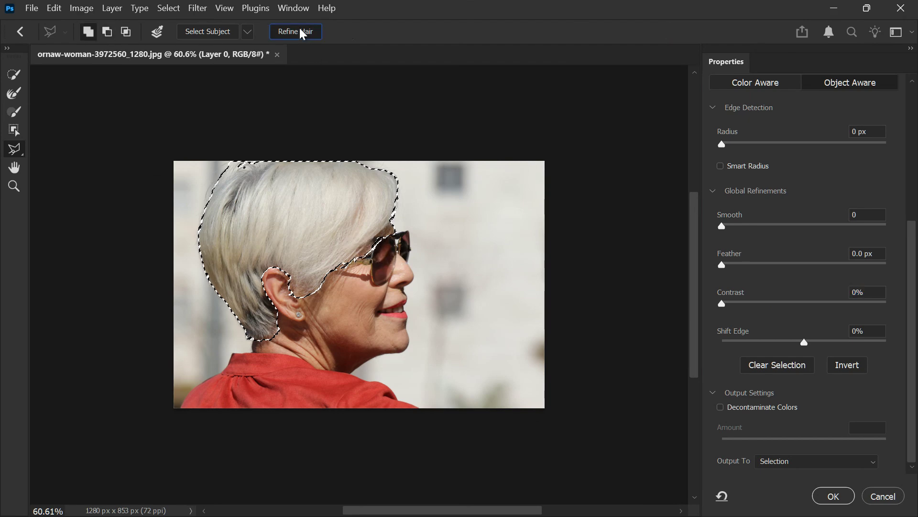
{"action": "left_click", "coordinate": [14, 94]}
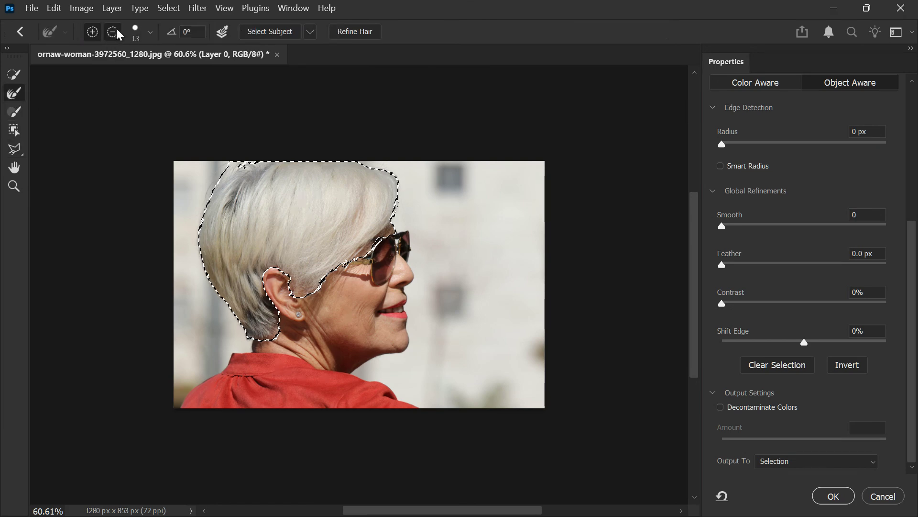
{"action": "scroll", "coordinate": [369, 229], "scroll_direction": "up", "scroll_amount": 5}
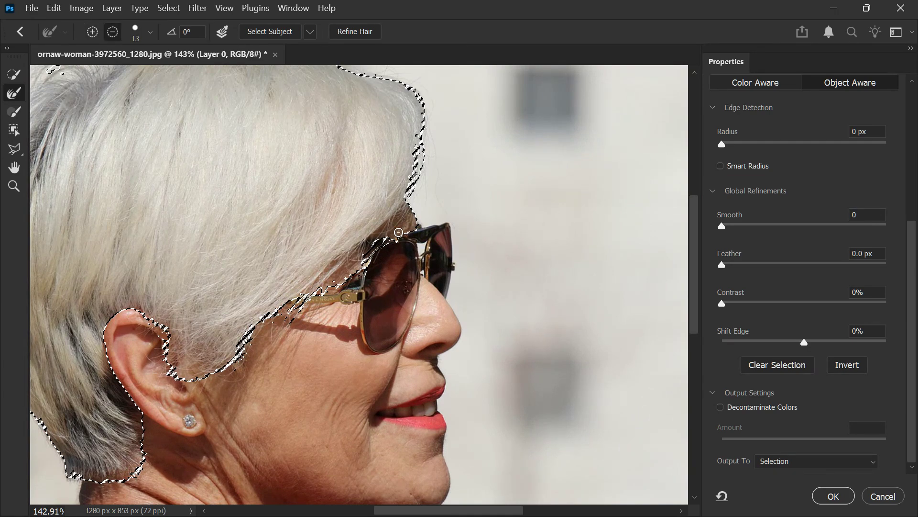
{"action": "mouse_move", "coordinate": [344, 272]}
{"action": "left_mouse_down"}
{"action": "mouse_move", "coordinate": [415, 228]}
{"action": "mouse_move", "coordinate": [388, 237]}
{"action": "left_mouse_up"}
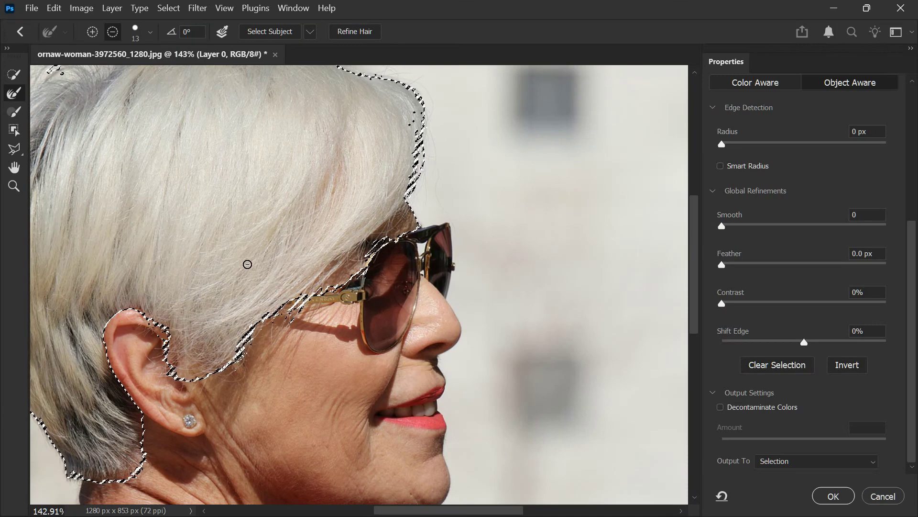
{"action": "scroll", "coordinate": [247, 264], "scroll_direction": "down", "scroll_amount": 1}
{"action": "scroll", "coordinate": [248, 264], "scroll_direction": "down", "scroll_amount": 1}
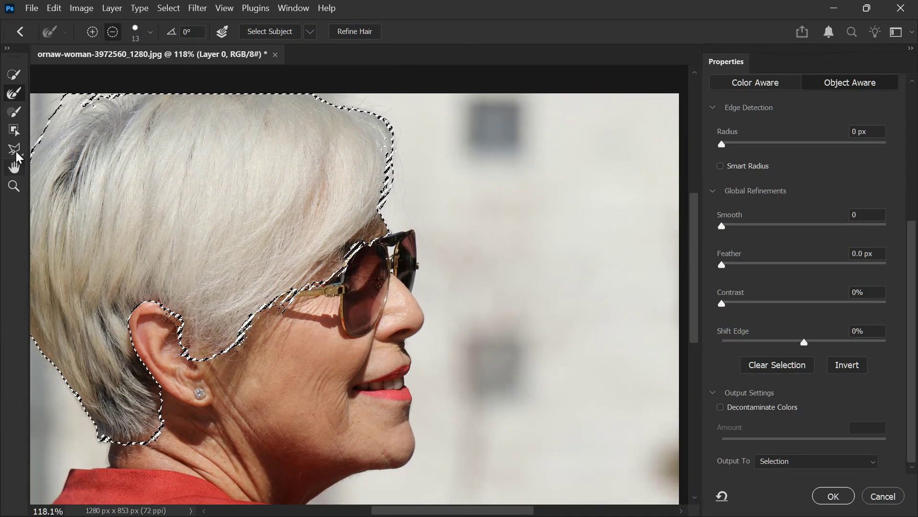
Step: Subtract the area along the sunglasses and temple from the selection with the Brush tool, and output the result as a selection
{"action": "left_click", "coordinate": [18, 120]}
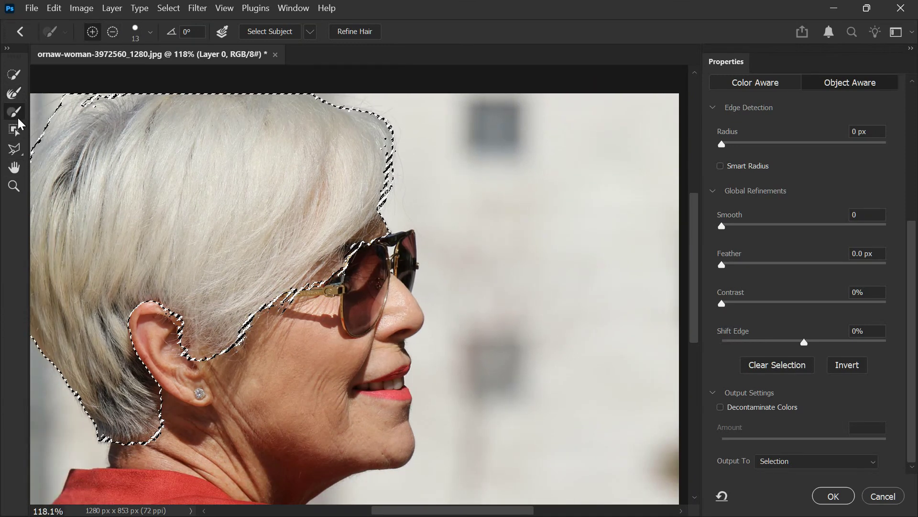
{"action": "left_click", "coordinate": [113, 31]}
{"action": "left_click_drag", "start_coordinate": [385, 221], "coordinate": [312, 293]}
{"action": "mouse_move", "coordinate": [385, 228]}
{"action": "left_mouse_down"}
{"action": "mouse_move", "coordinate": [361, 235]}
{"action": "mouse_move", "coordinate": [375, 231]}
{"action": "mouse_move", "coordinate": [282, 303]}
{"action": "left_mouse_up"}
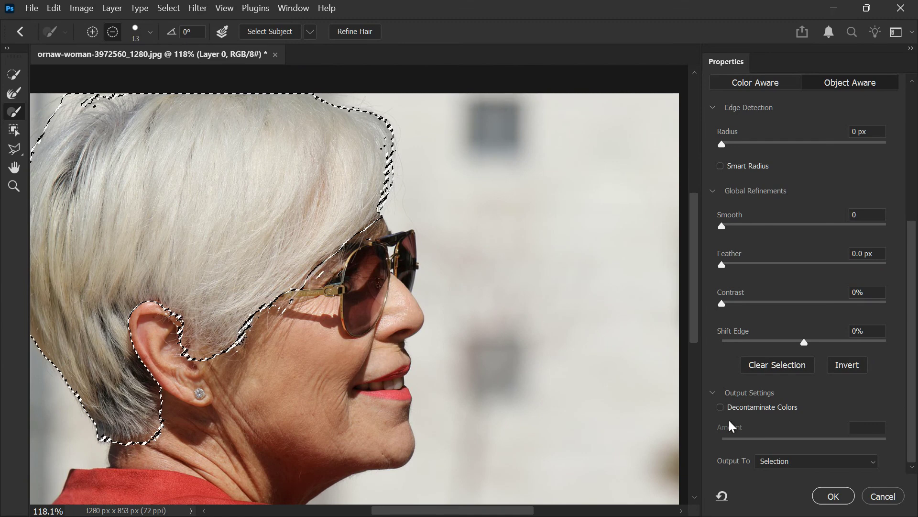
{"action": "left_click", "coordinate": [824, 497]}
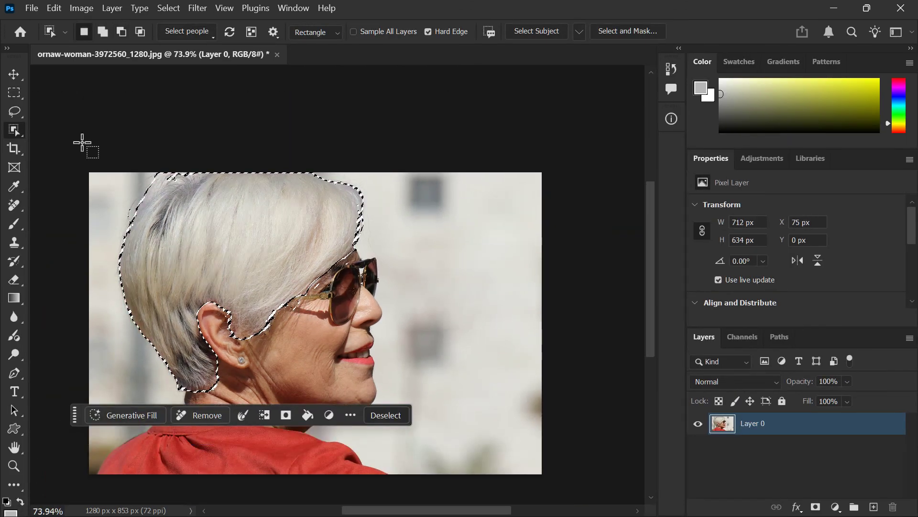
Step: Add a Hue/Saturation adjustment layer masked to the hair selection
{"action": "left_click", "coordinate": [14, 75]}
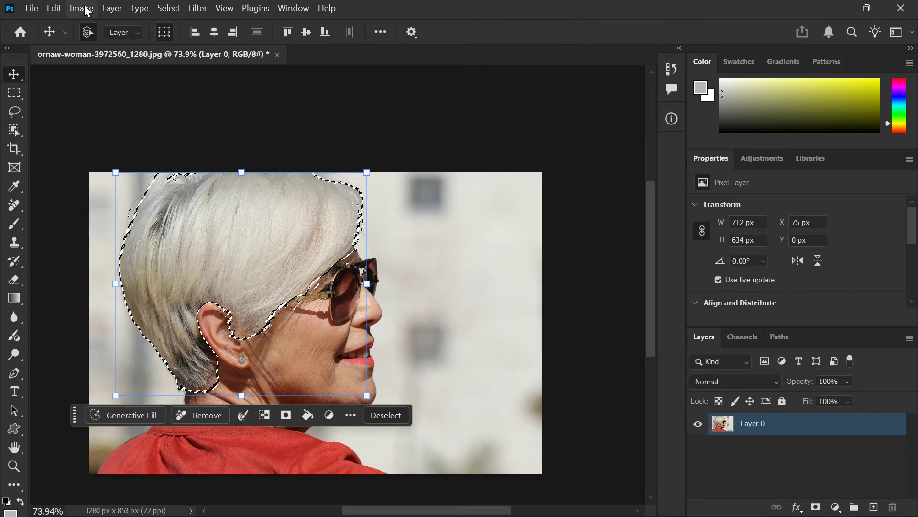
{"action": "left_click", "coordinate": [112, 8]}
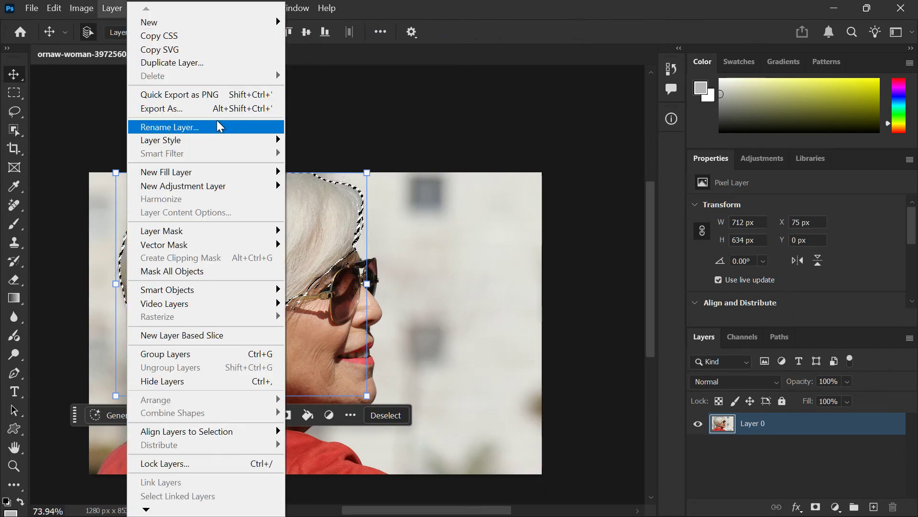
{"action": "mouse_move", "coordinate": [266, 188]}
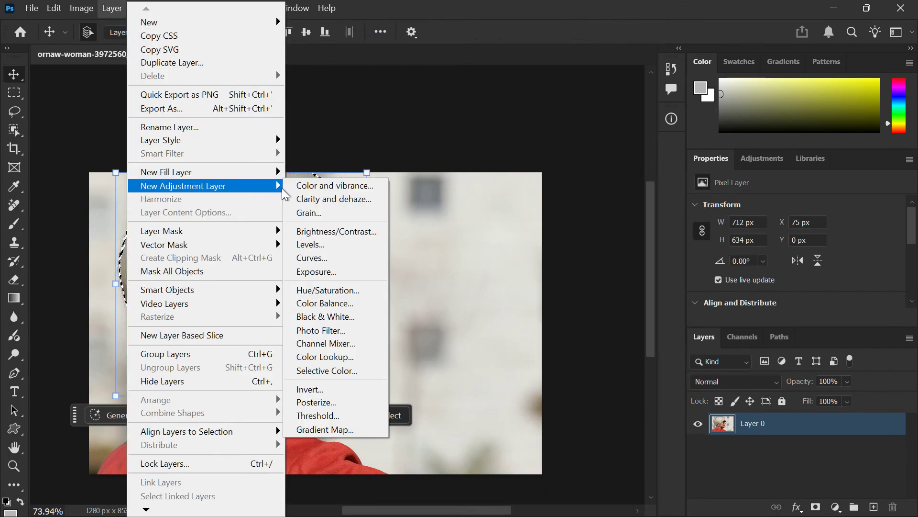
{"action": "left_click", "coordinate": [330, 293]}
{"action": "left_click", "coordinate": [613, 256]}
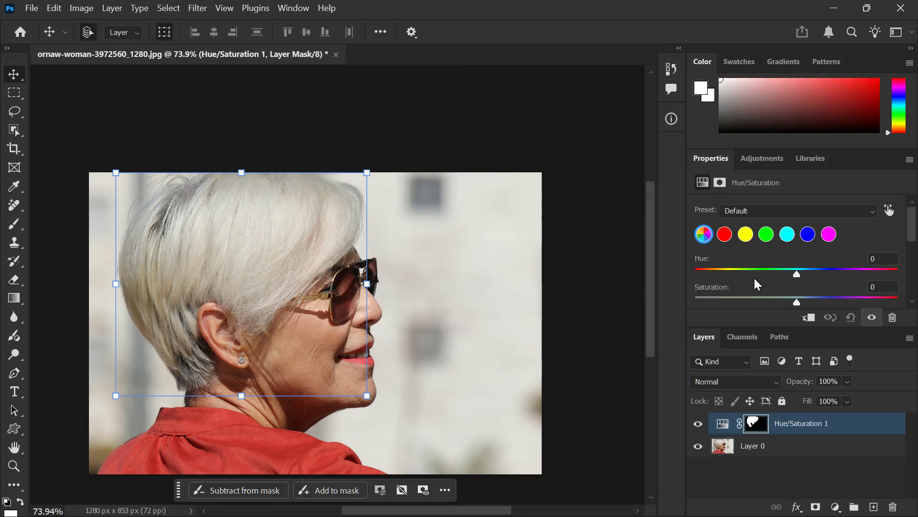
Step: Enable Colorize for the hair's Hue/Saturation adjustment
{"action": "scroll", "coordinate": [754, 280], "scroll_direction": "down", "scroll_amount": 2}
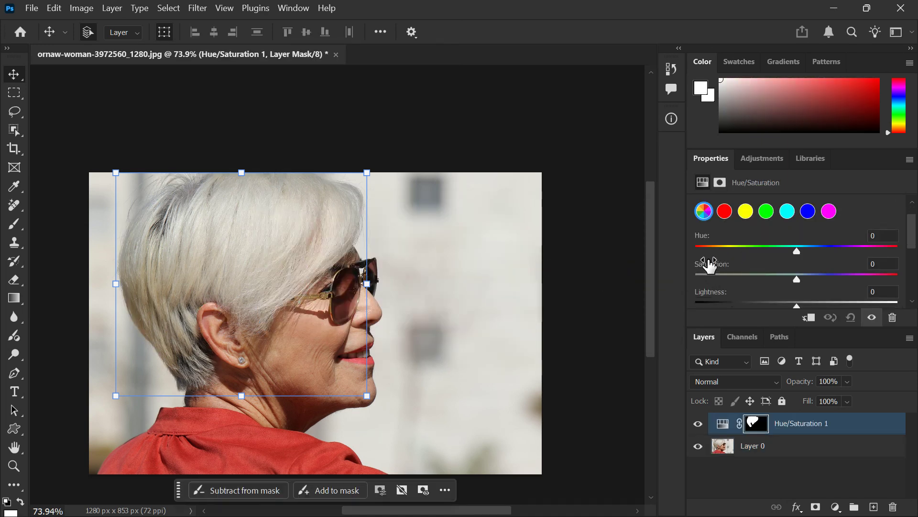
{"action": "scroll", "coordinate": [728, 257], "scroll_direction": "up", "scroll_amount": 2}
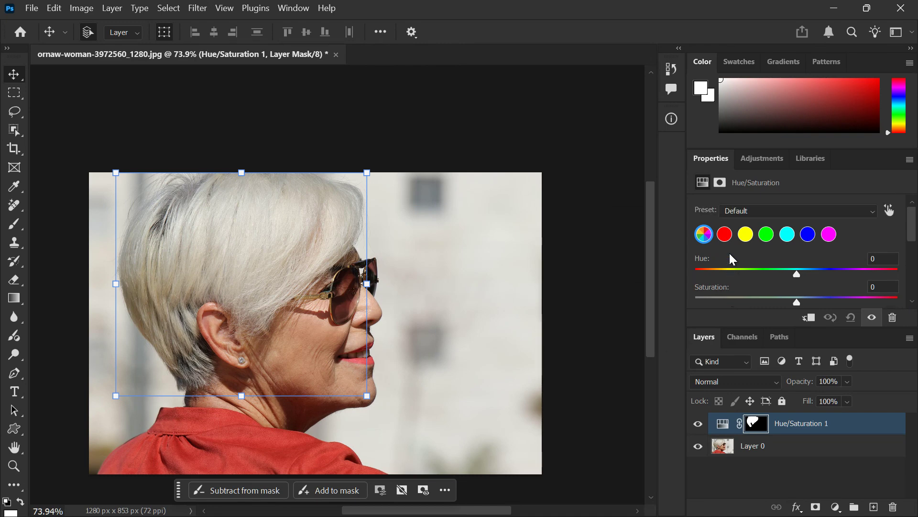
{"action": "scroll", "coordinate": [730, 254], "scroll_direction": "down", "scroll_amount": 8}
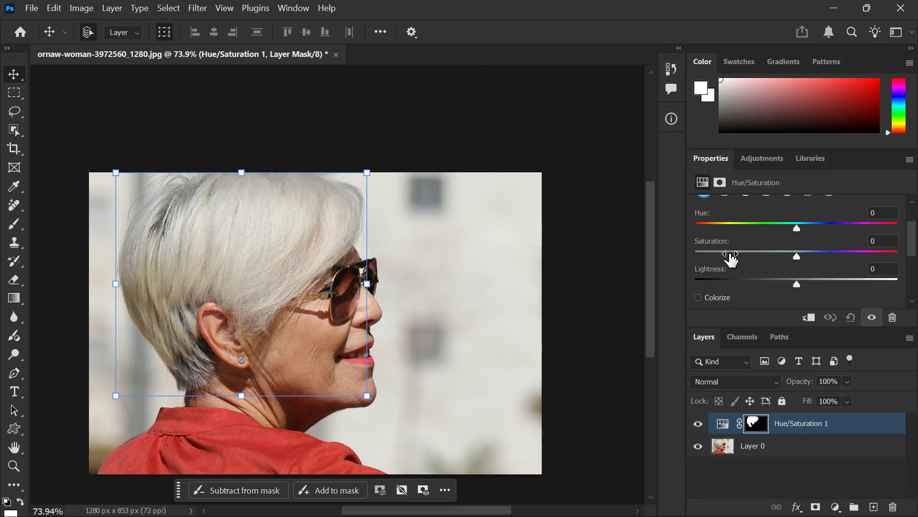
{"action": "left_click", "coordinate": [699, 252]}
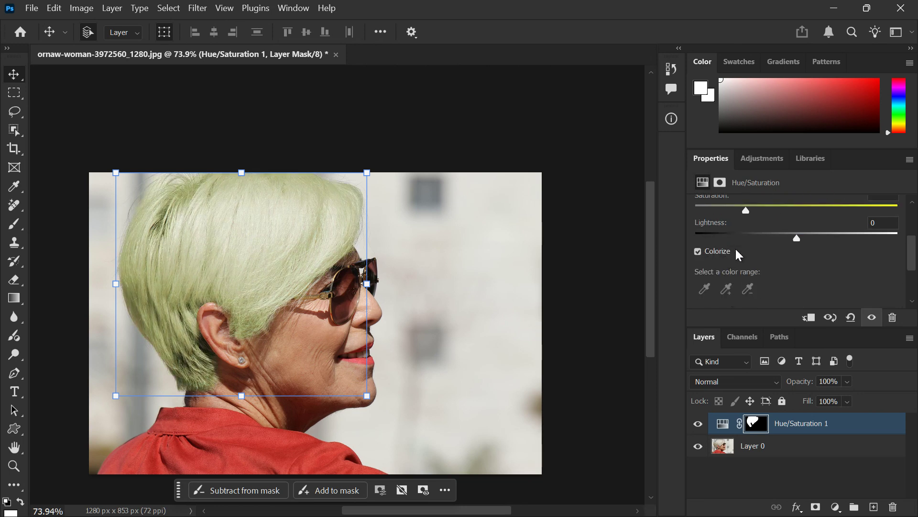
{"action": "scroll", "coordinate": [742, 253], "scroll_direction": "up", "scroll_amount": 8}
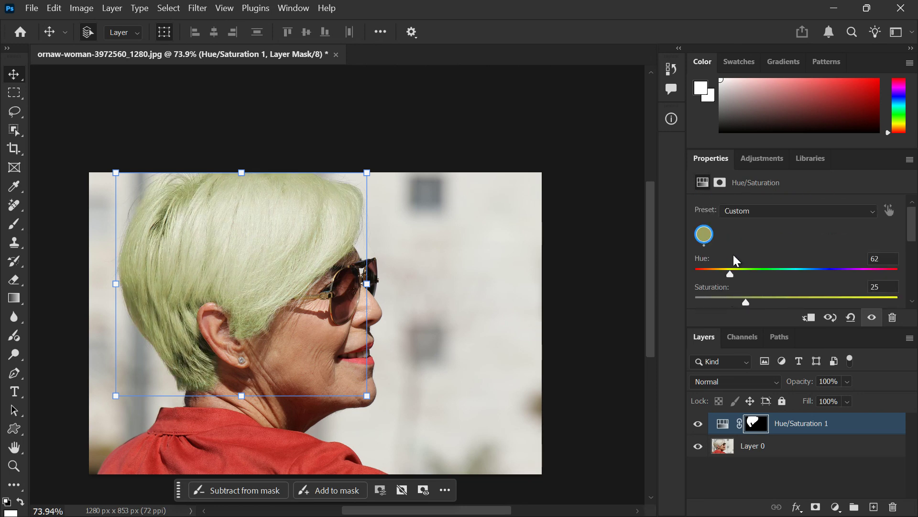
Step: Set the hair adjustment's hue to 56, saturation to 60 and lightness to -34
{"action": "scroll", "coordinate": [730, 254], "scroll_direction": "down", "scroll_amount": 2}
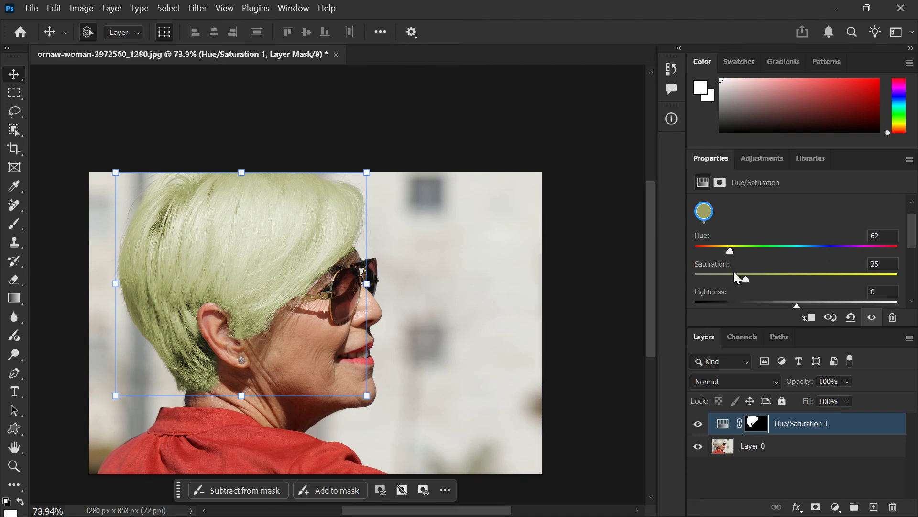
{"action": "left_click_drag", "start_coordinate": [730, 252], "coordinate": [817, 281]}
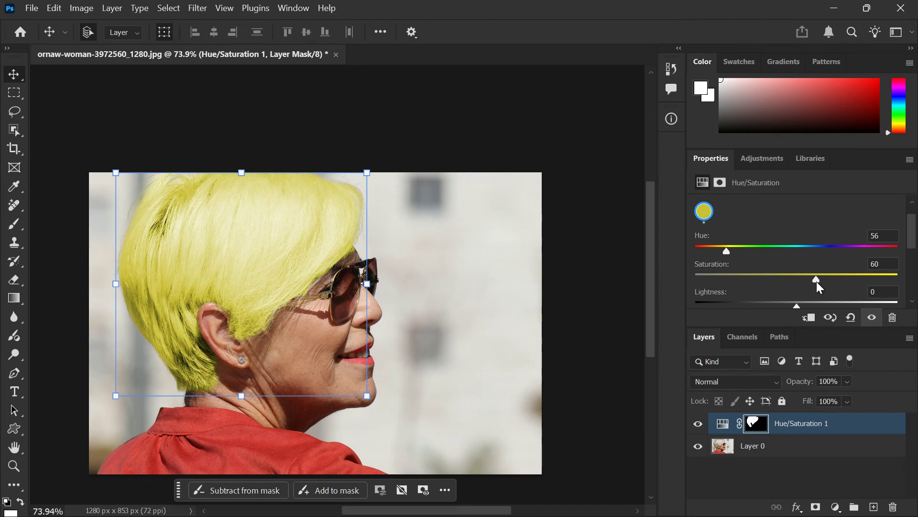
{"action": "scroll", "coordinate": [796, 287], "scroll_direction": "down", "scroll_amount": 1}
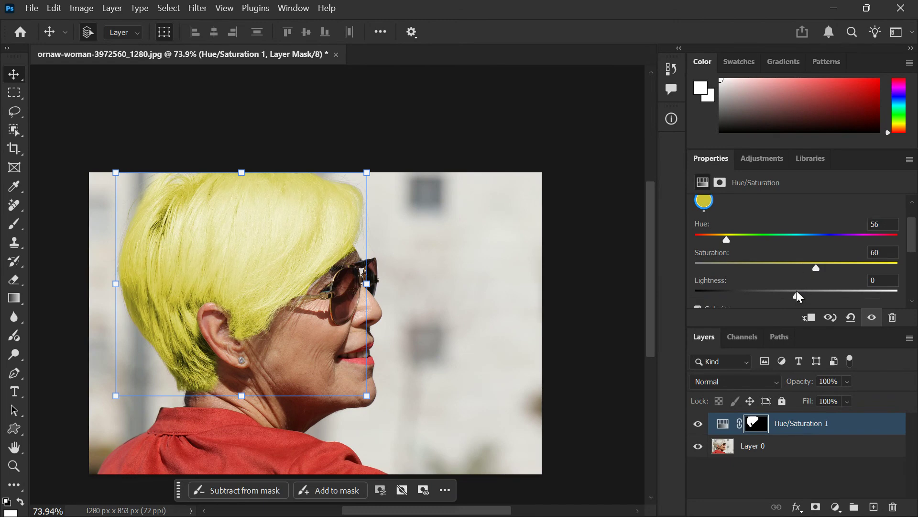
{"action": "left_click_drag", "start_coordinate": [796, 291], "coordinate": [763, 292]}
{"action": "scroll", "coordinate": [763, 277], "scroll_direction": "down", "scroll_amount": 2}
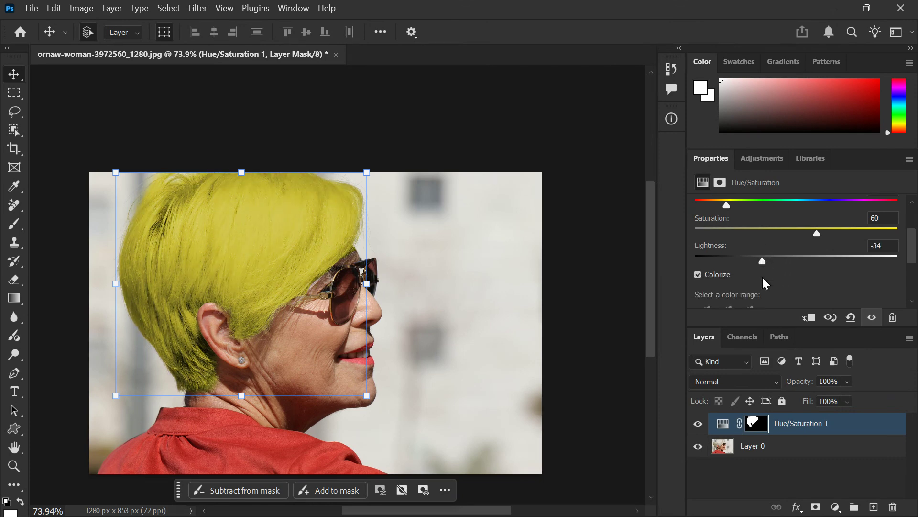
Step: Change the hair adjustment to hue 61, saturation 28 and lightness -5
{"action": "scroll", "coordinate": [762, 277], "scroll_direction": "up", "scroll_amount": 4}
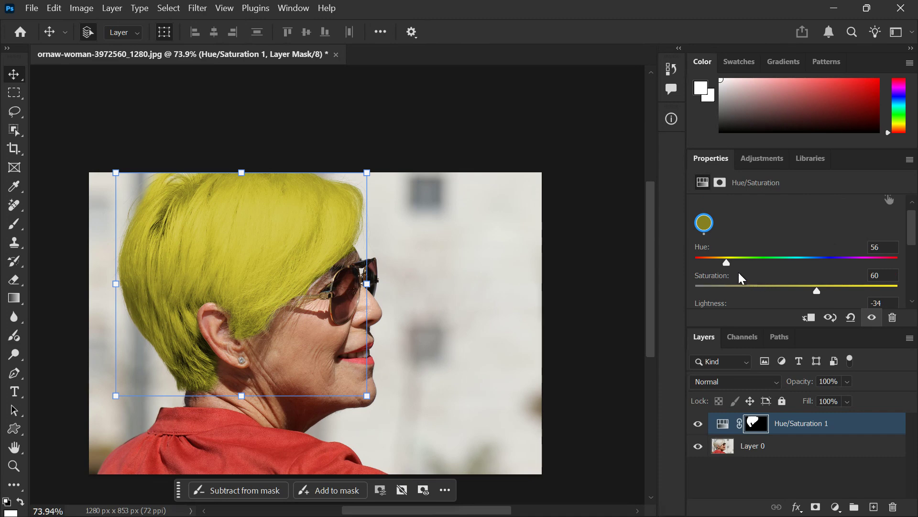
{"action": "left_click_drag", "start_coordinate": [726, 263], "coordinate": [728, 264]}
{"action": "left_click_drag", "start_coordinate": [814, 285], "coordinate": [753, 267]}
{"action": "scroll", "coordinate": [761, 285], "scroll_direction": "down", "scroll_amount": 2}
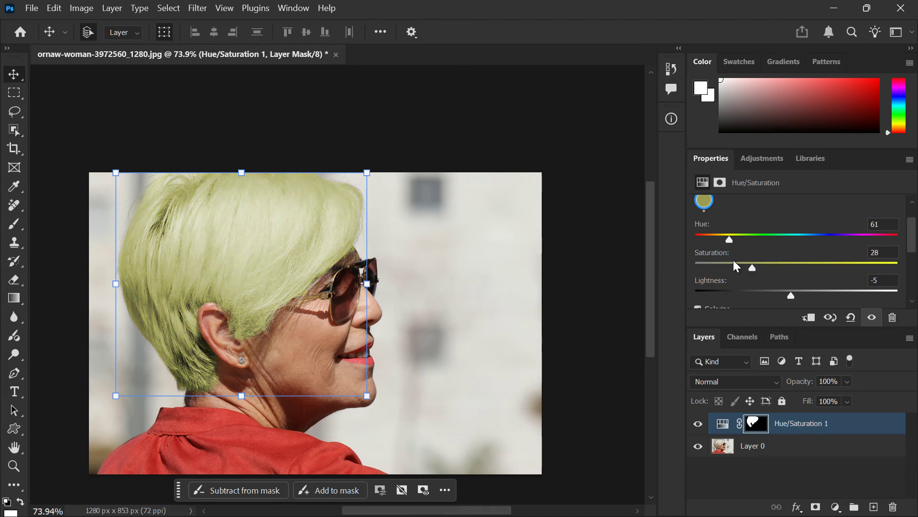
Step: Set the hair adjustment to an orange-blond tone with hue 33, saturation 55 and lightness -17
{"action": "left_click_drag", "start_coordinate": [728, 237], "coordinate": [718, 237]}
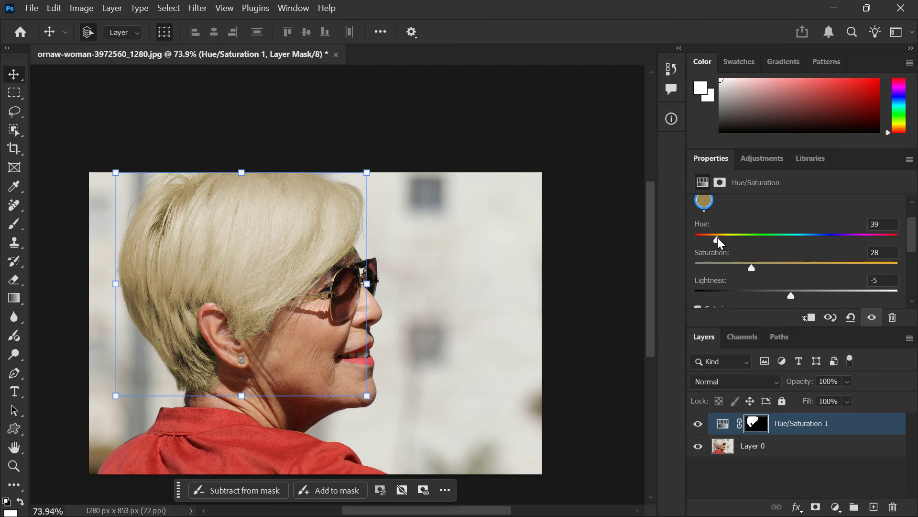
{"action": "left_click_drag", "start_coordinate": [756, 264], "coordinate": [809, 269]}
{"action": "mouse_move", "coordinate": [720, 238]}
{"action": "left_mouse_down"}
{"action": "mouse_move", "coordinate": [691, 238]}
{"action": "mouse_move", "coordinate": [728, 240]}
{"action": "mouse_move", "coordinate": [713, 239]}
{"action": "left_mouse_up"}
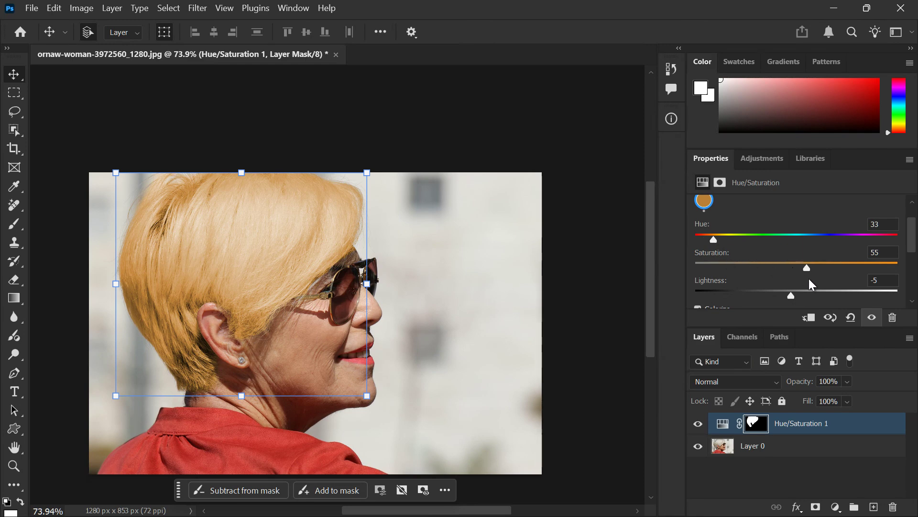
{"action": "left_click_drag", "start_coordinate": [793, 296], "coordinate": [808, 266]}
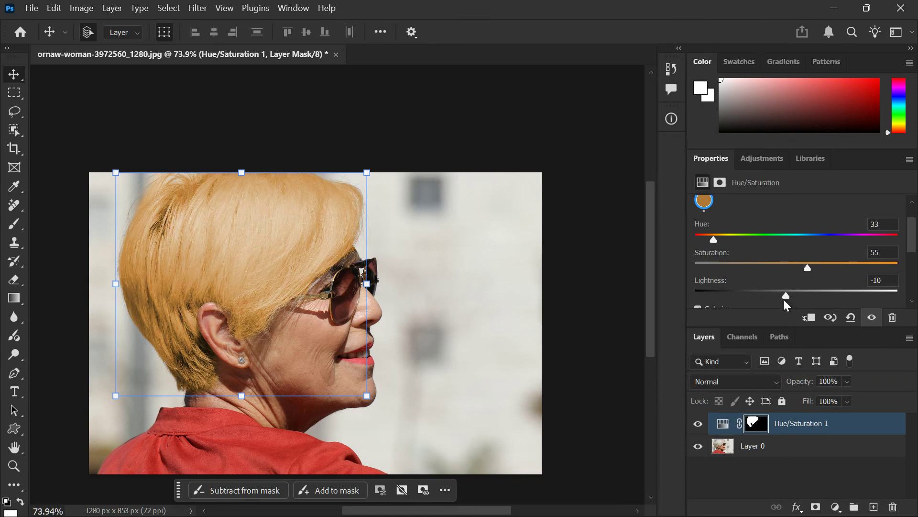
{"action": "left_click_drag", "start_coordinate": [786, 296], "coordinate": [780, 293]}
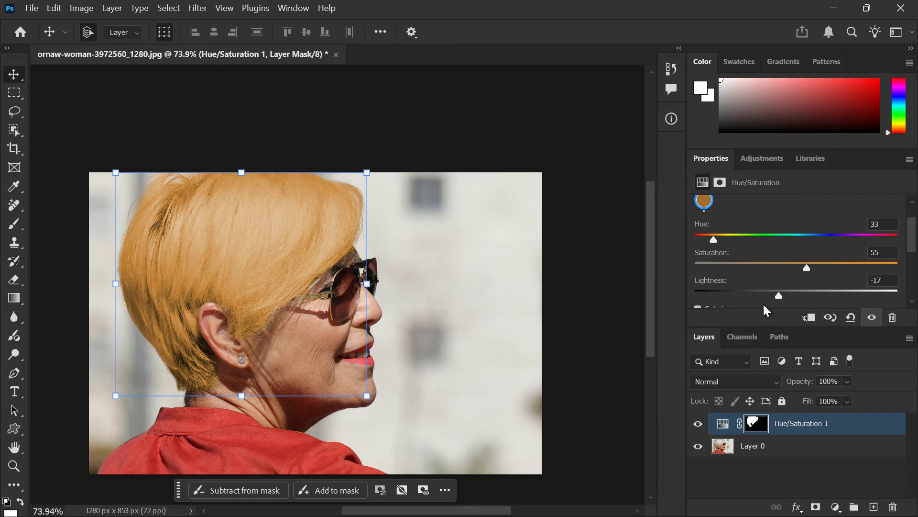
{"action": "scroll", "coordinate": [763, 316], "scroll_direction": "down", "scroll_amount": 5}
Step: Target the hair adjustment's layer mask and prepare the Brush tool at size 125 with black as the foreground color
{"action": "left_click", "coordinate": [756, 427]}
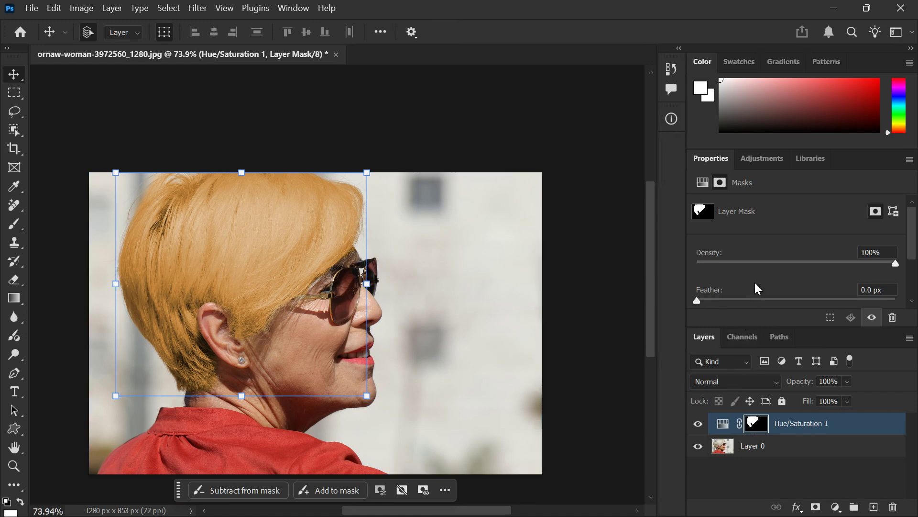
{"action": "key", "text": "b"}
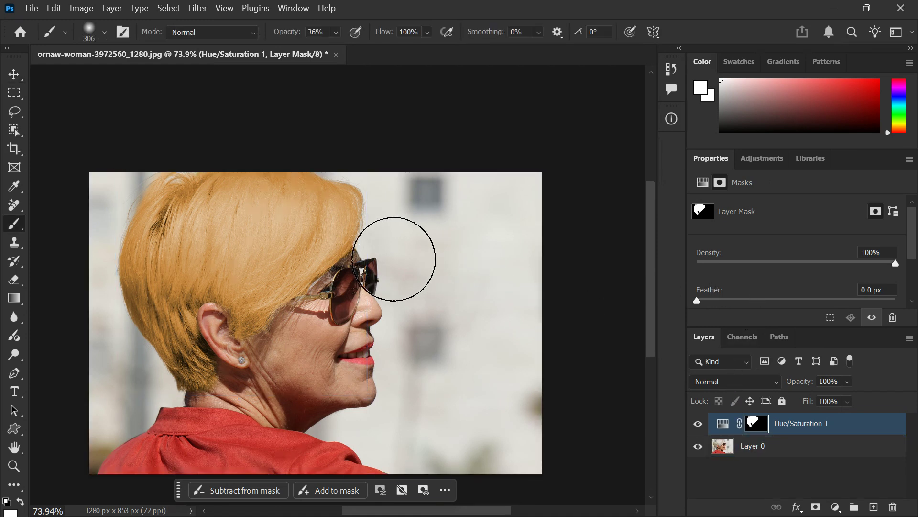
{"action": "key", "text": "bracketleft"}
{"action": "key", "text": "bracketleft"}
{"action": "key", "text": "bracketleft"}
{"action": "key", "text": "bracketleft"}
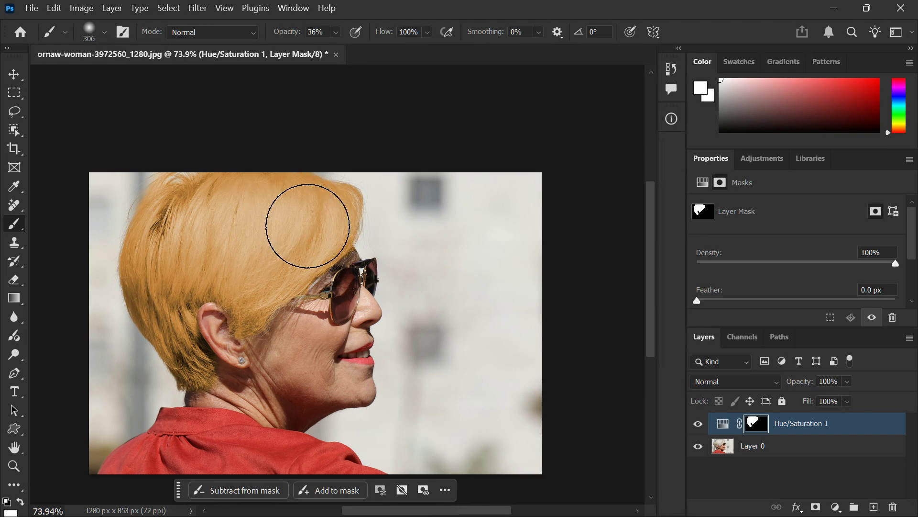
{"action": "key", "text": "bracketleft"}
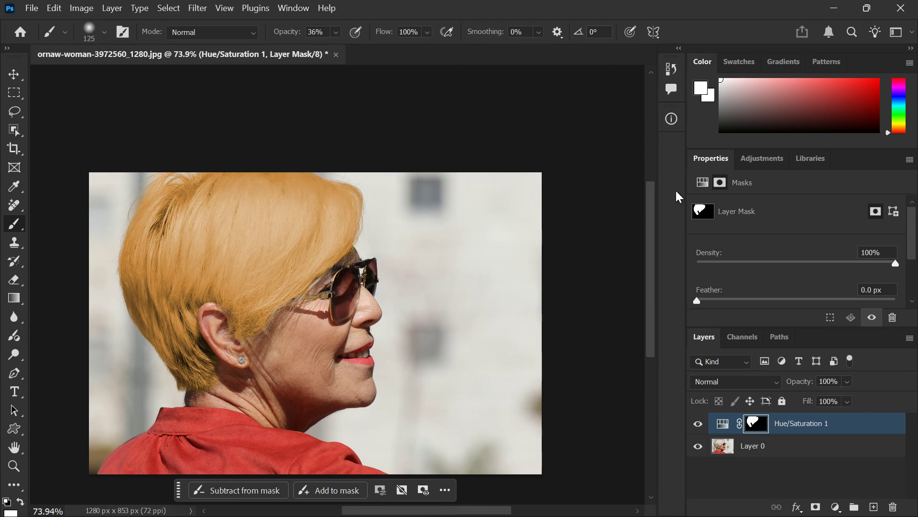
{"action": "key", "text": "d"}
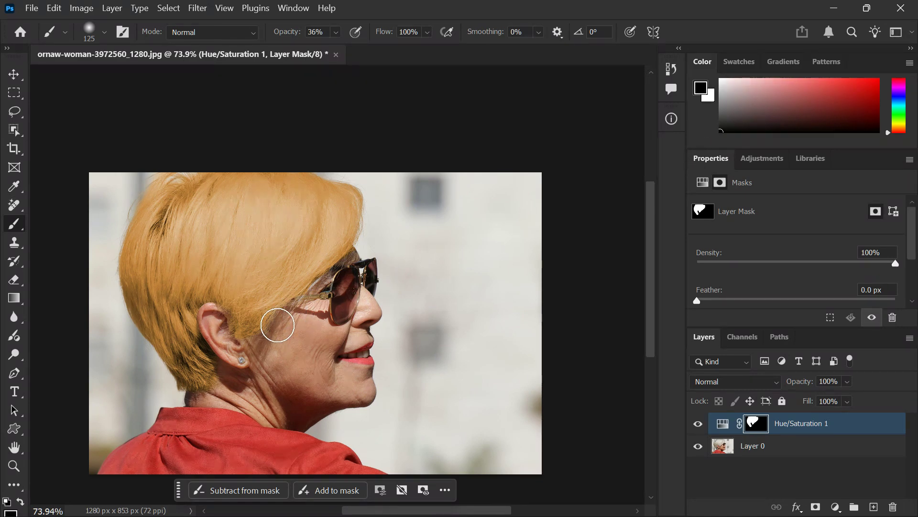
Step: Inspect the recolored hair's edges around the ear, temple and sunglasses up close and across the whole portrait
{"action": "scroll", "coordinate": [291, 330], "scroll_direction": "up", "scroll_amount": 5}
{"action": "scroll", "coordinate": [308, 316], "scroll_direction": "up", "scroll_amount": 1}
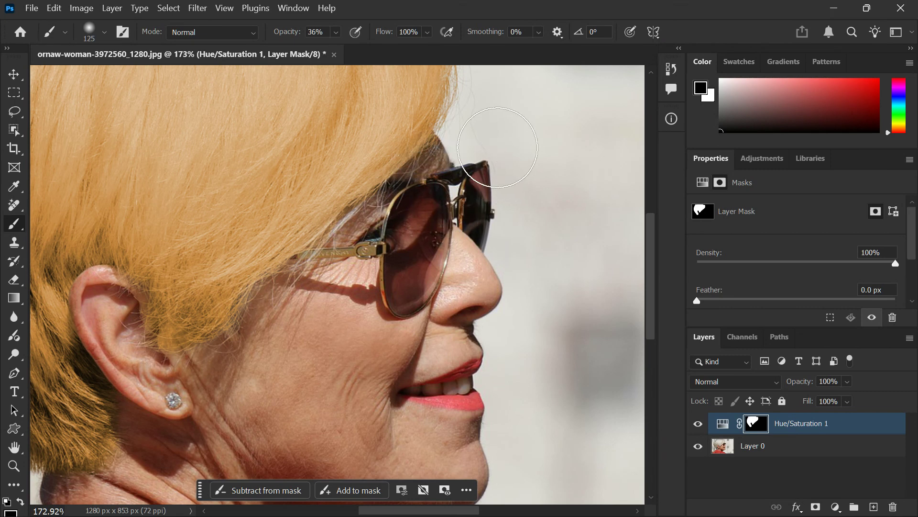
{"action": "scroll", "coordinate": [421, 189], "scroll_direction": "down", "scroll_amount": 5}
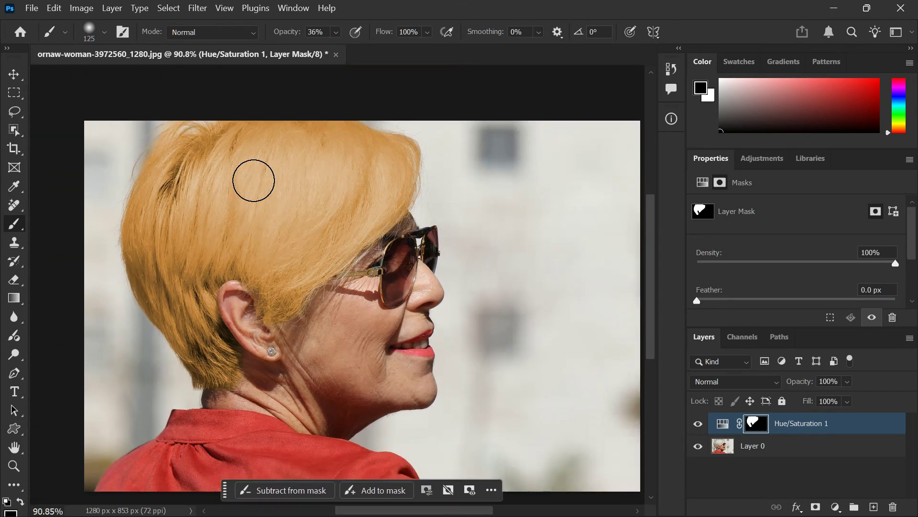
{"action": "scroll", "coordinate": [295, 255], "scroll_direction": "down", "scroll_amount": 1}
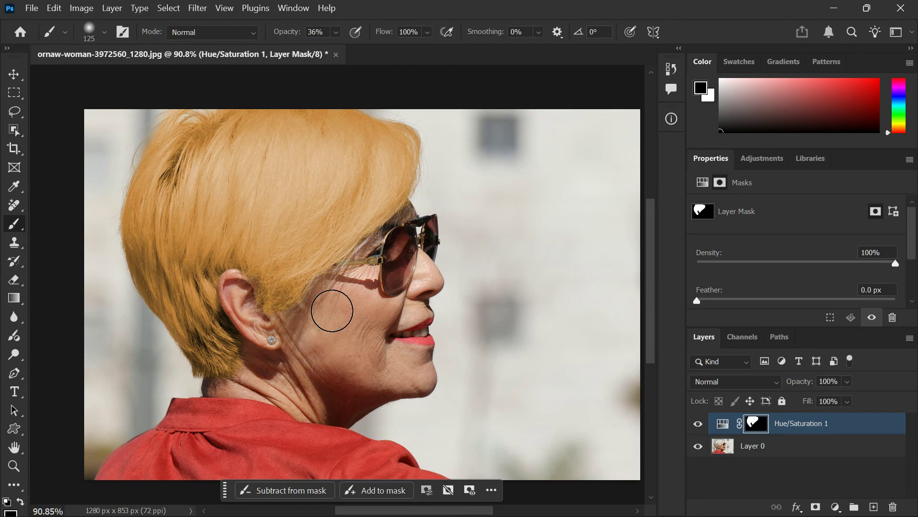
{"action": "scroll", "coordinate": [332, 310], "scroll_direction": "up", "scroll_amount": 4}
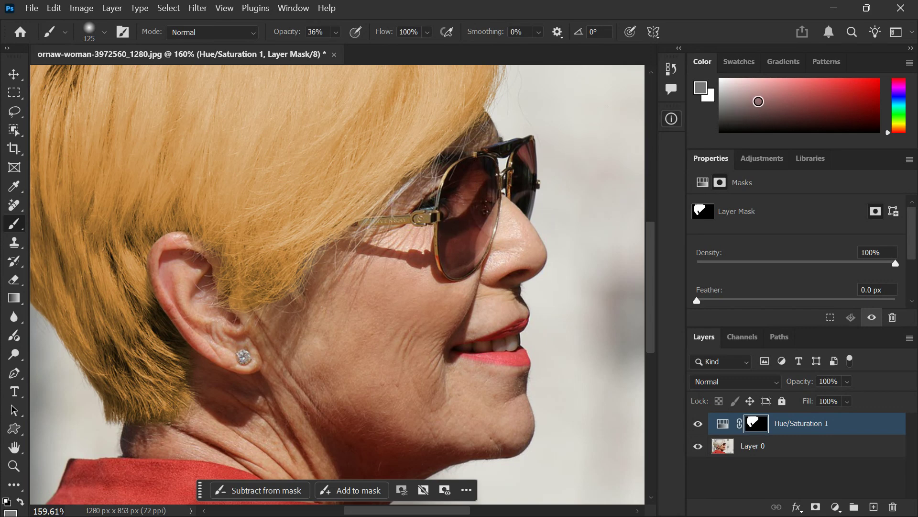
{"action": "scroll", "coordinate": [427, 215], "scroll_direction": "up", "scroll_amount": 2}
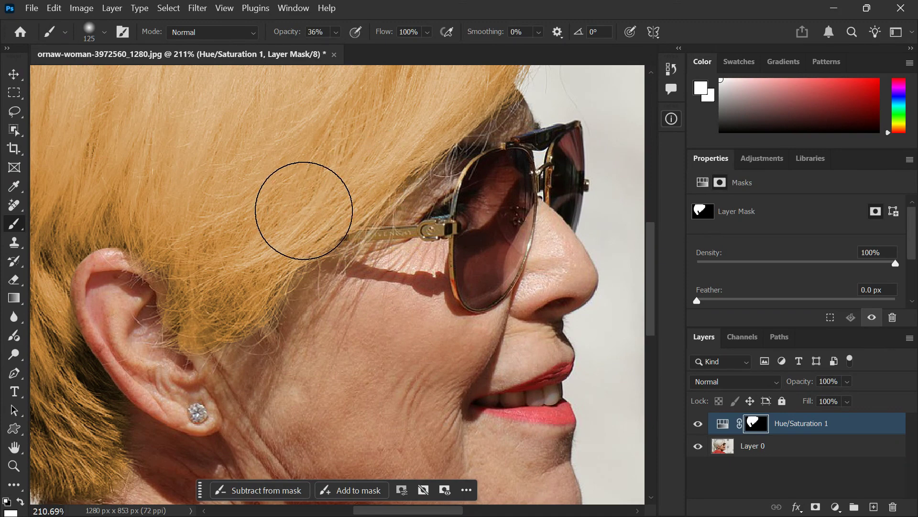
{"action": "scroll", "coordinate": [291, 209], "scroll_direction": "down", "scroll_amount": 2}
{"action": "scroll", "coordinate": [293, 200], "scroll_direction": "up", "scroll_amount": 3}
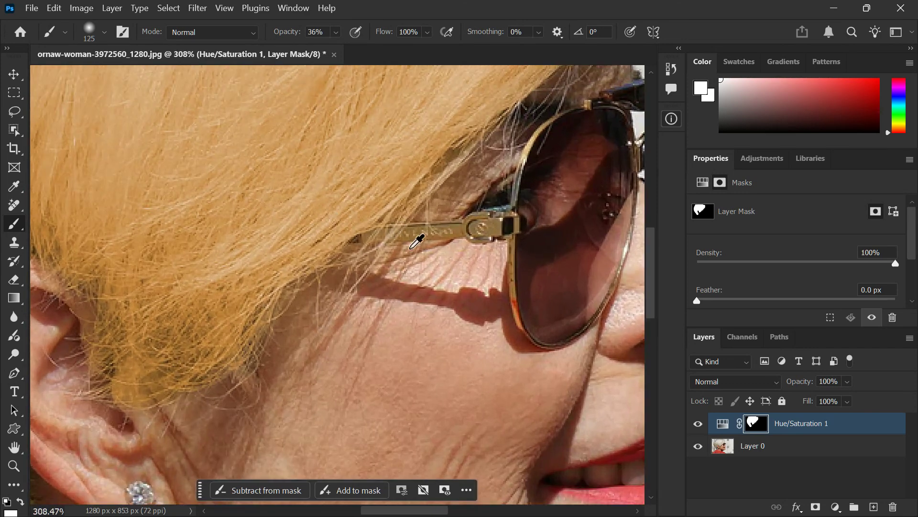
{"action": "scroll", "coordinate": [366, 240], "scroll_direction": "down", "scroll_amount": 1}
{"action": "scroll", "coordinate": [364, 244], "scroll_direction": "down", "scroll_amount": 3}
{"action": "scroll", "coordinate": [340, 207], "scroll_direction": "up", "scroll_amount": 2}
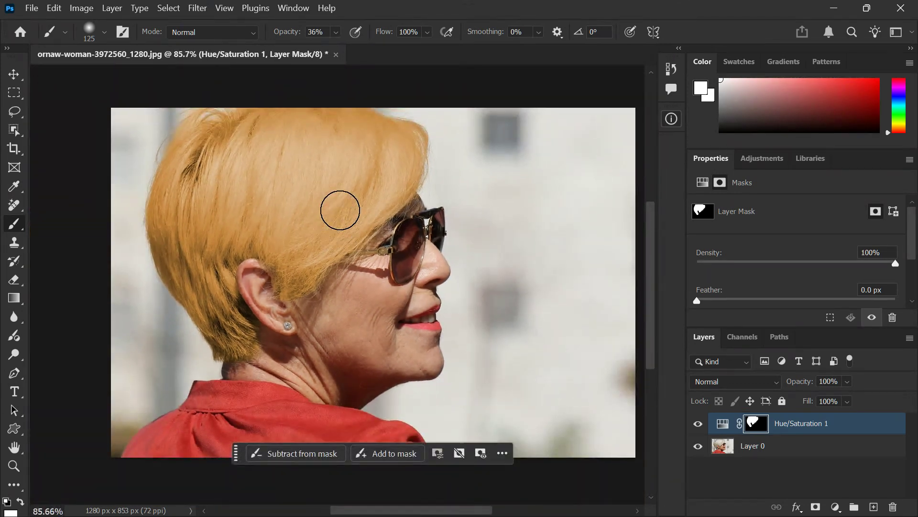
{"action": "scroll", "coordinate": [340, 210], "scroll_direction": "up", "scroll_amount": 2}
{"action": "scroll", "coordinate": [340, 213], "scroll_direction": "down", "scroll_amount": 3}
{"action": "scroll", "coordinate": [340, 213], "scroll_direction": "right", "scroll_amount": 2}
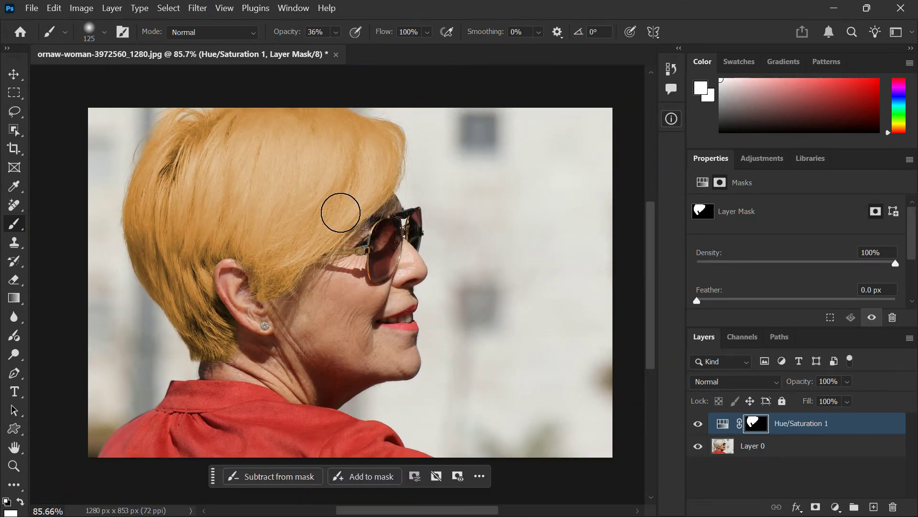
{"action": "scroll", "coordinate": [340, 213], "scroll_direction": "down", "scroll_amount": 1}
{"action": "scroll", "coordinate": [340, 212], "scroll_direction": "up", "scroll_amount": 1}
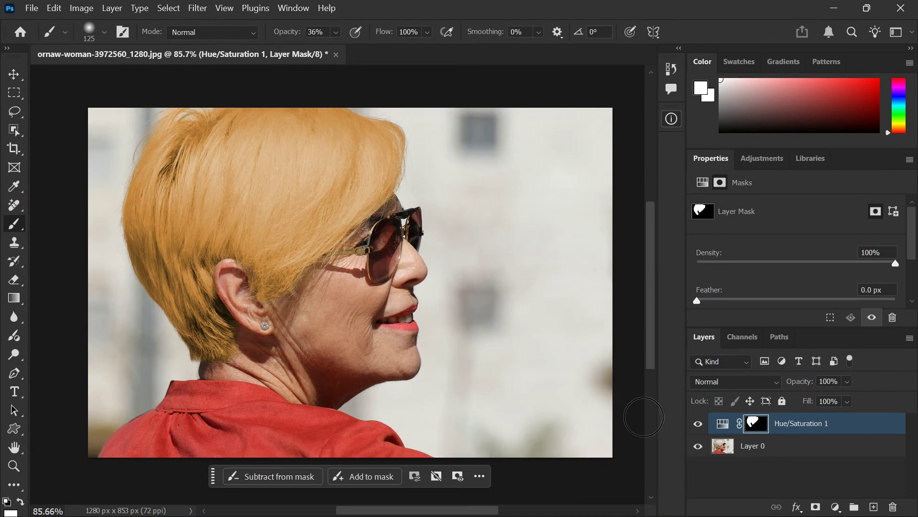
Step: Toggle the Hue/Saturation adjustment layer's visibility to compare the original and recolored hair
{"action": "left_click", "coordinate": [699, 424]}
{"action": "left_click", "coordinate": [700, 424]}
{"action": "left_click", "coordinate": [699, 424]}
{"action": "mouse_move", "coordinate": [653, 516]}
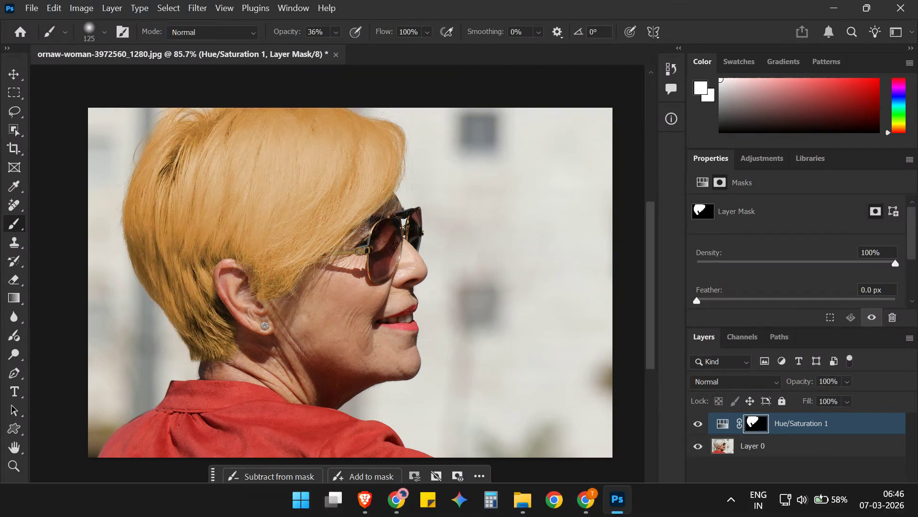